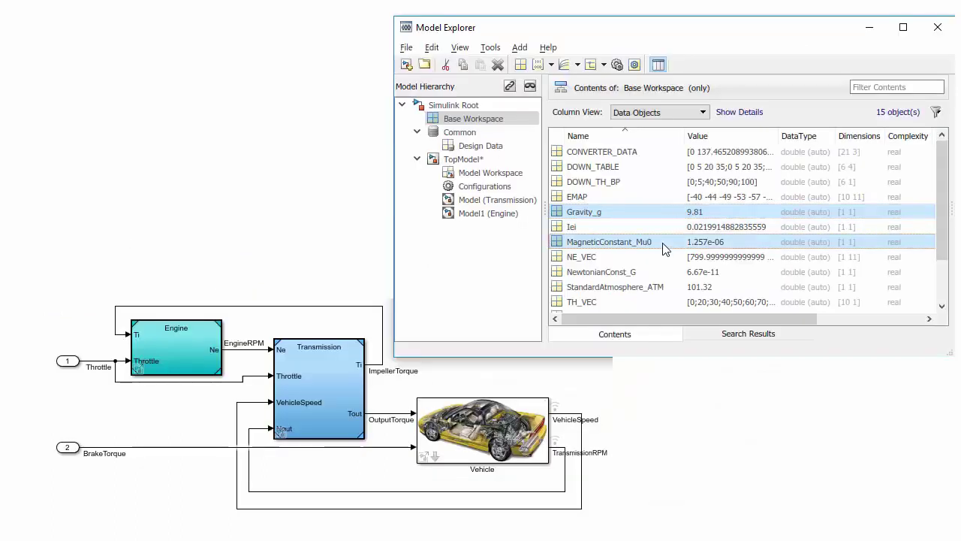
# Select NewtonianConst_G and StandardAtmosphere_ATM among the base workspace variables and try dragging them out of the list.
pyautogui.keyDown('ctrl'); pyautogui.click(667, 273); pyautogui.keyUp('ctrl')
pyautogui.keyDown('ctrl'); pyautogui.click(674, 288); pyautogui.keyUp('ctrl')
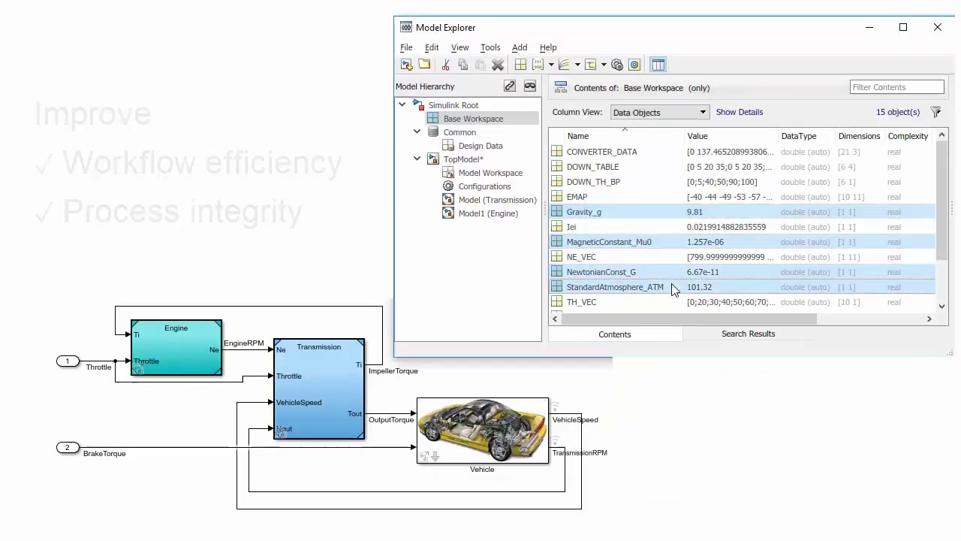
pyautogui.moveTo(671, 271); pyautogui.dragTo(517, 155)
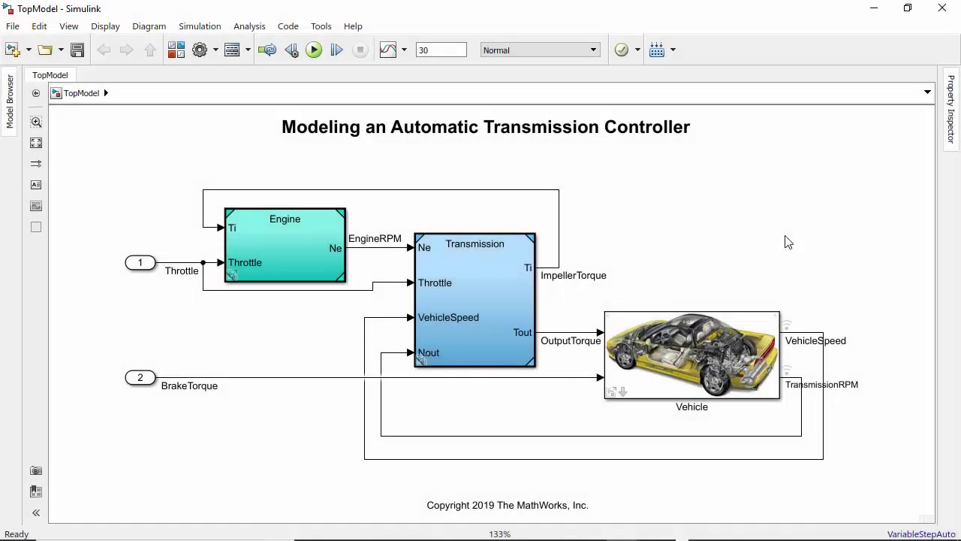
# Create and save a new System.sldd data dictionary from TopModel's Model Properties Data settings.
pyautogui.click(216, 50)
pyautogui.click(232, 108)
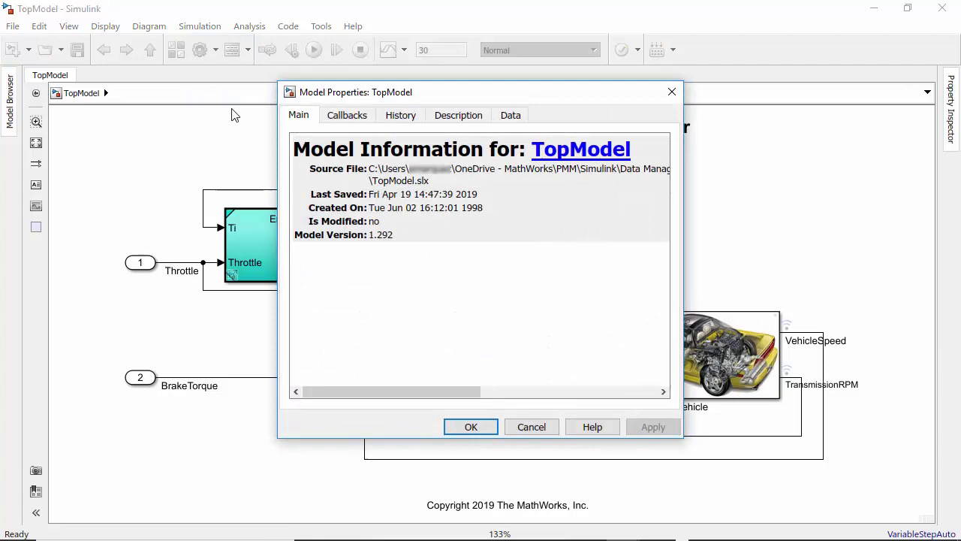
pyautogui.click(510, 115)
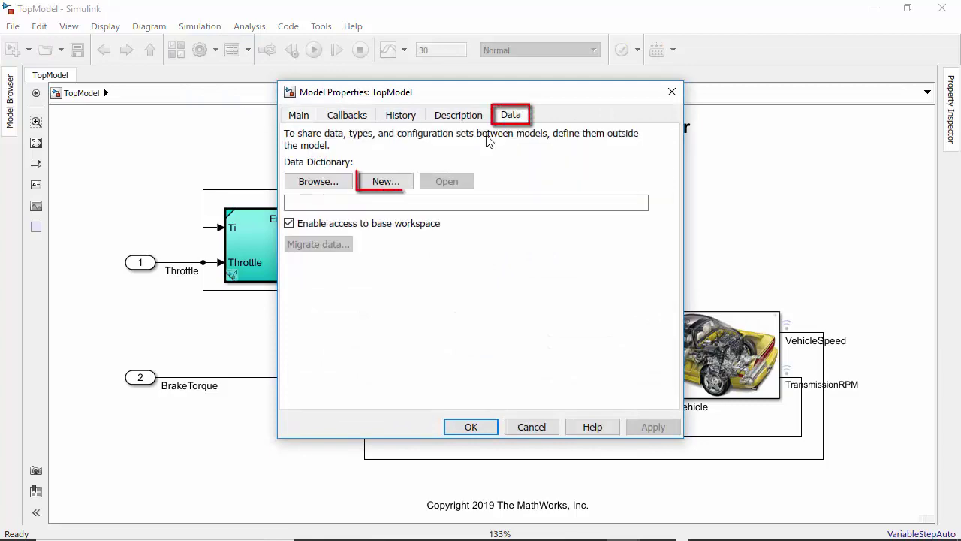
pyautogui.click(396, 181)
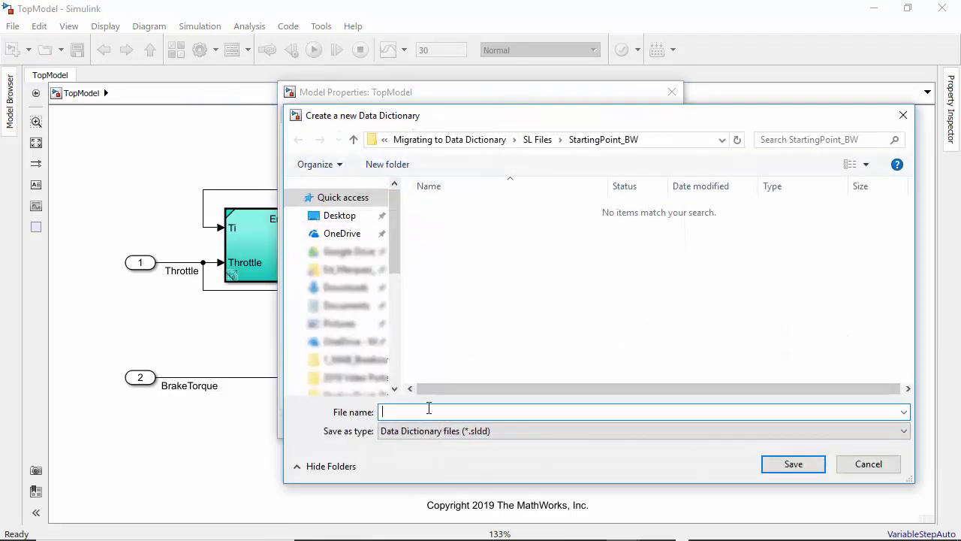
pyautogui.write('System')
pyautogui.click(794, 463)
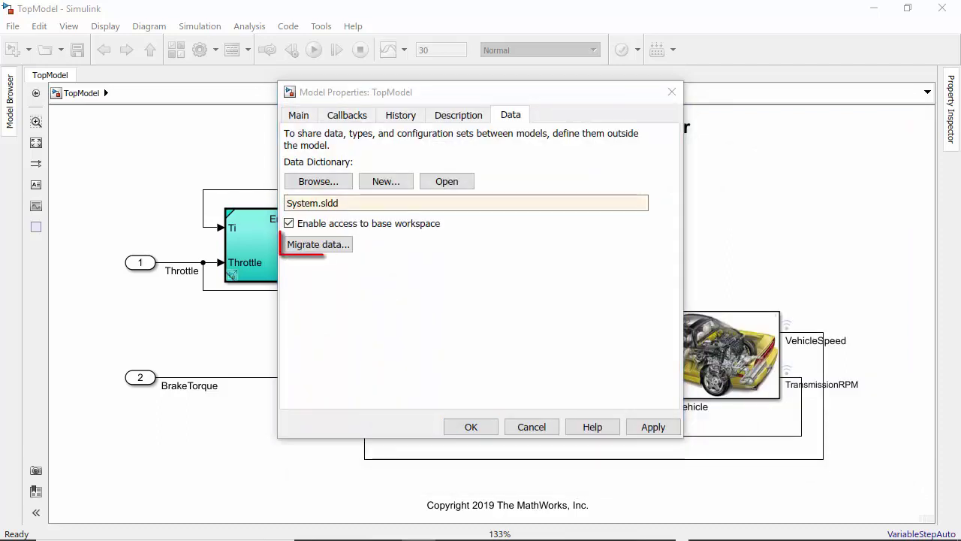
# Migrate the base workspace variables into System.sldd, changing all referenced models to use it.
pyautogui.click(324, 244)
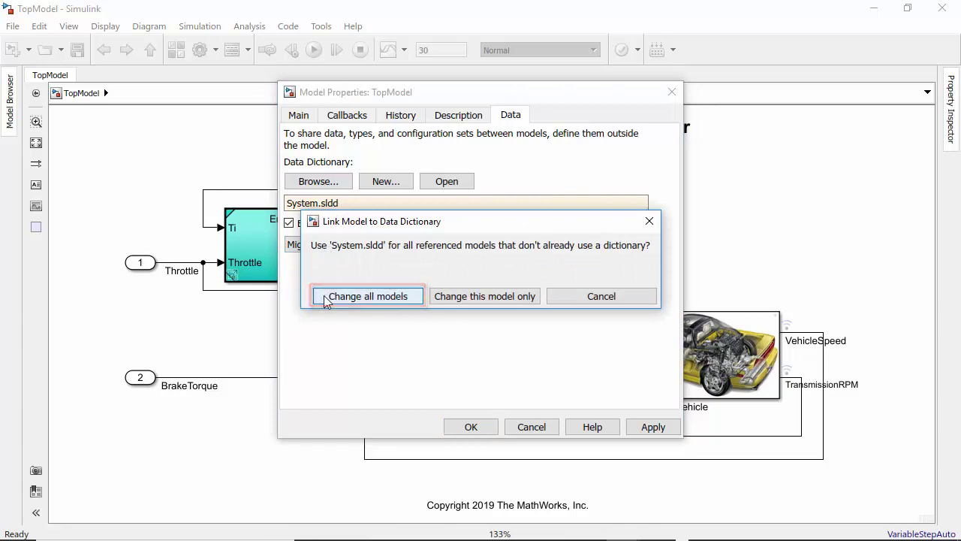
pyautogui.click(326, 294)
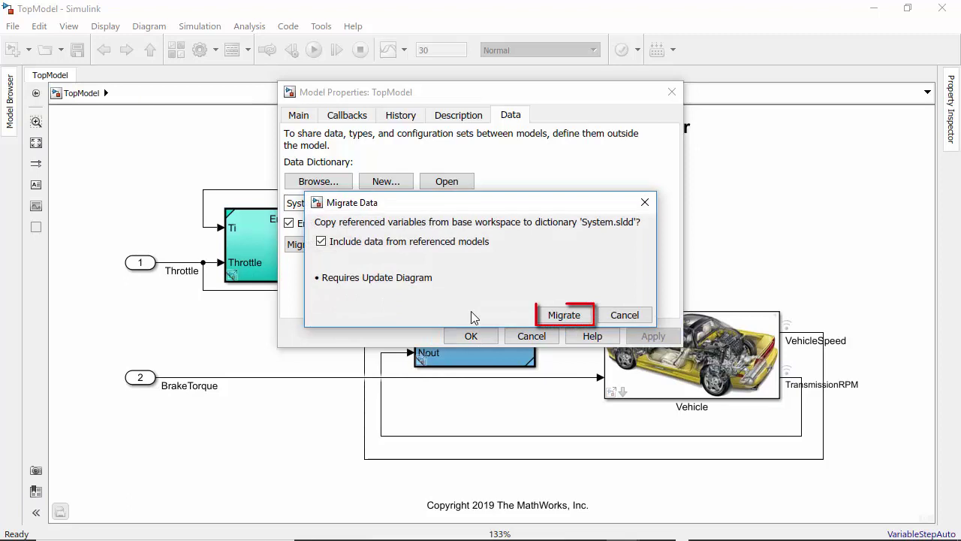
pyautogui.click(569, 314)
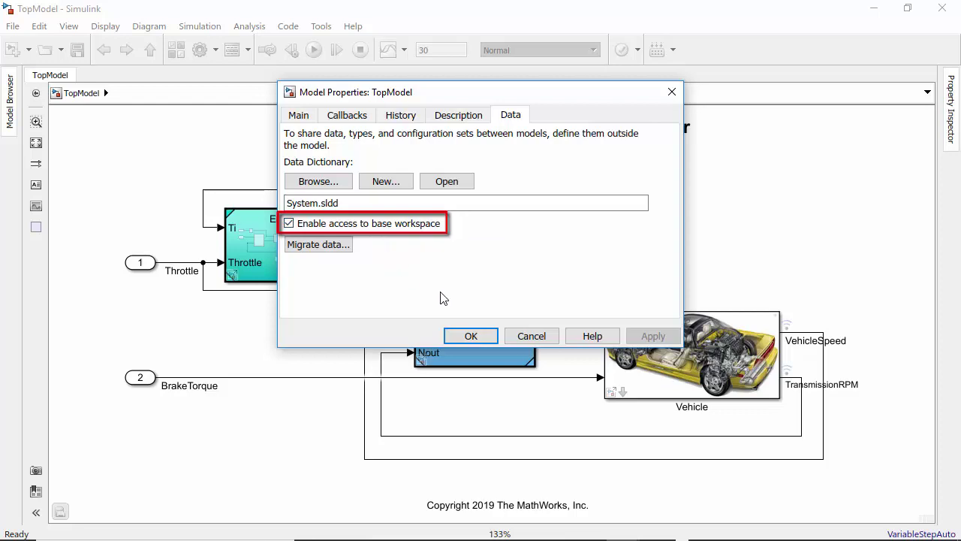
# Delete 'load data.mat' from TopModel's PreLoadFcn callback and confirm the model properties.
pyautogui.click(483, 330)
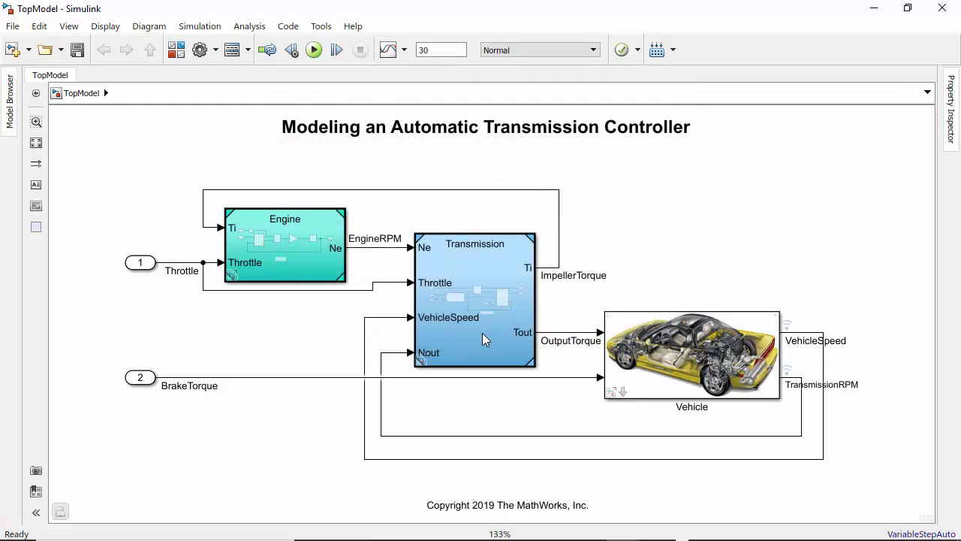
pyautogui.click(215, 51)
pyautogui.click(220, 109)
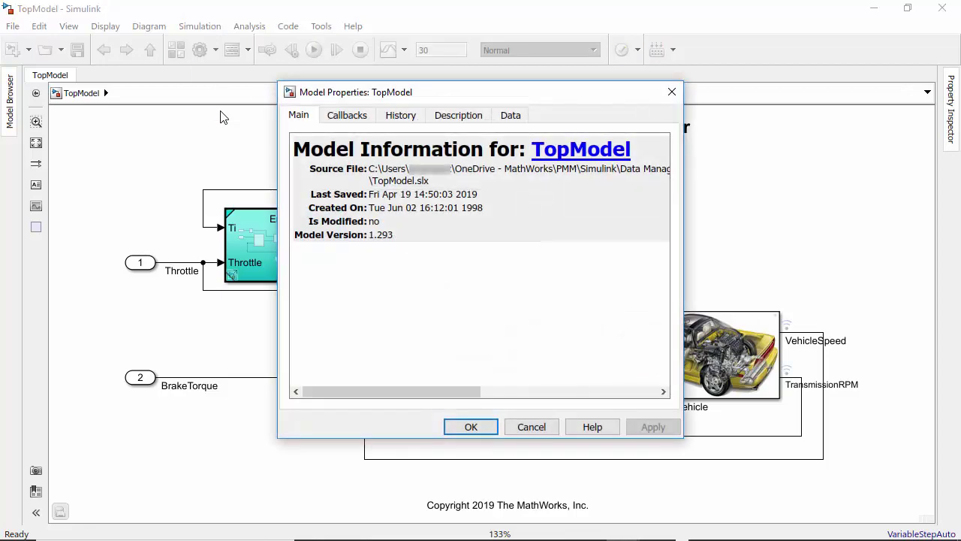
pyautogui.click(365, 119)
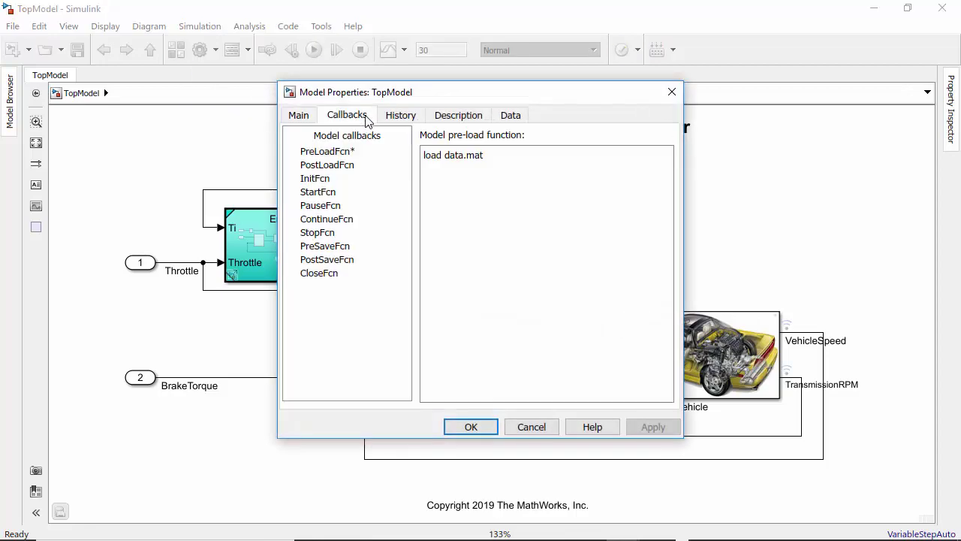
pyautogui.click(354, 151)
pyautogui.click(509, 159)
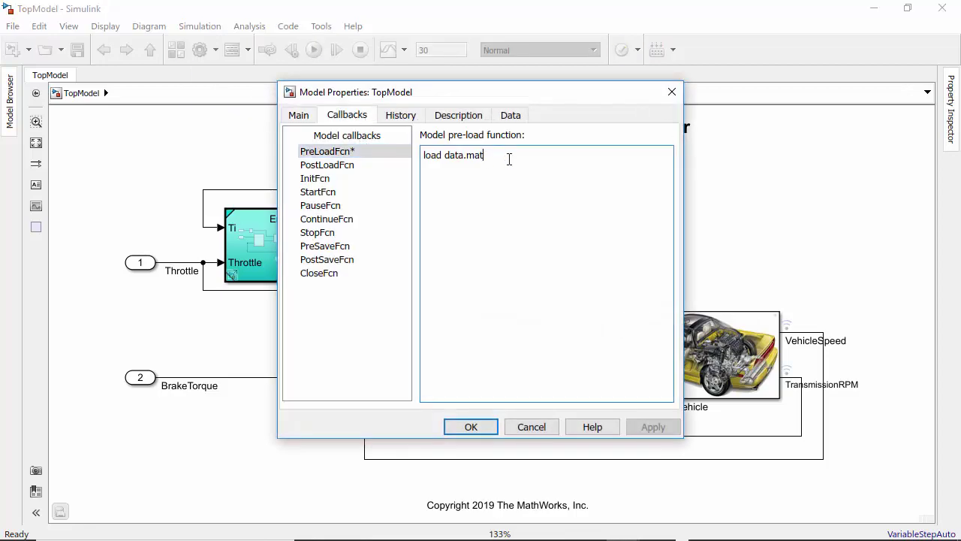
pyautogui.moveTo(509, 158); pyautogui.dragTo(421, 157)
pyautogui.press('BackSpace')
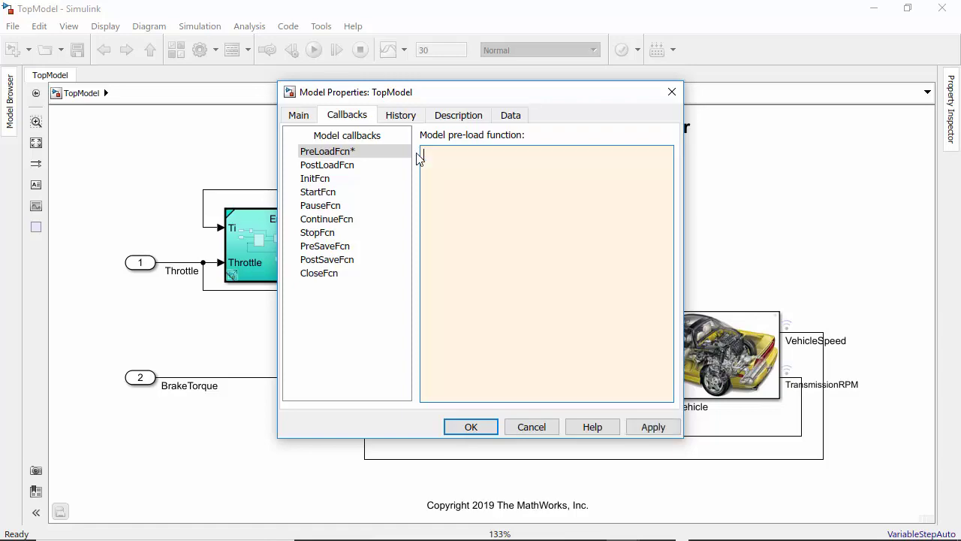
pyautogui.click(471, 426)
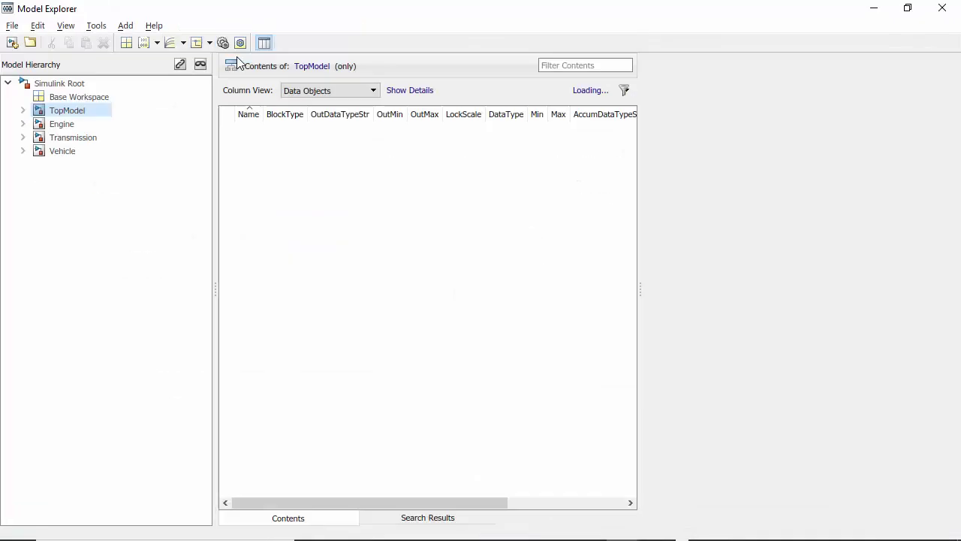
# Create a new data dictionary named Common.sldd.
pyautogui.click(13, 26)
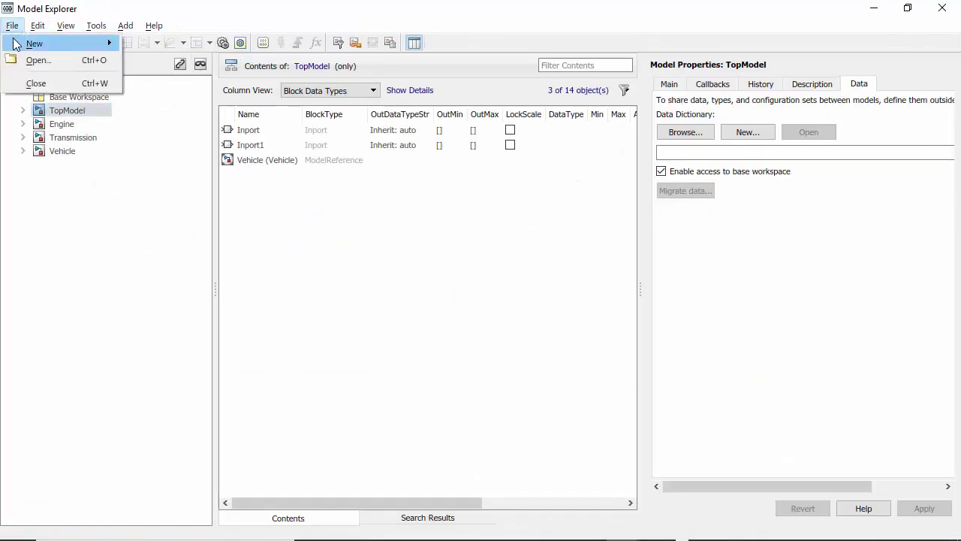
pyautogui.moveTo(35, 43)
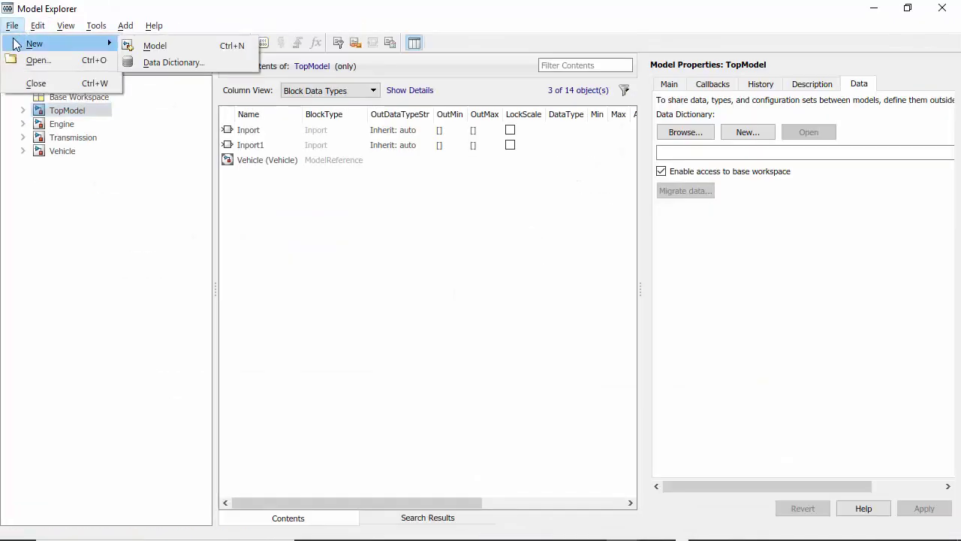
pyautogui.click(177, 62)
pyautogui.write('Common')
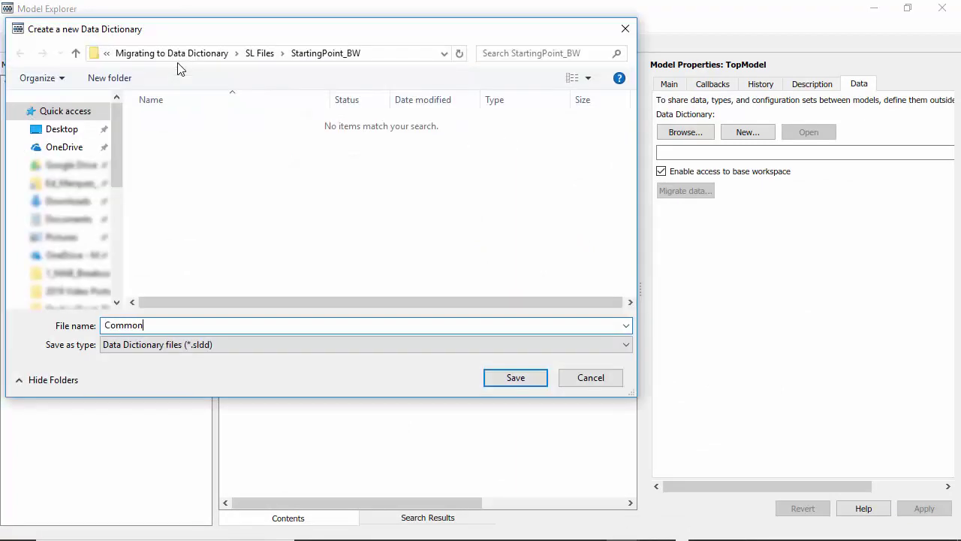
pyautogui.press('Return')
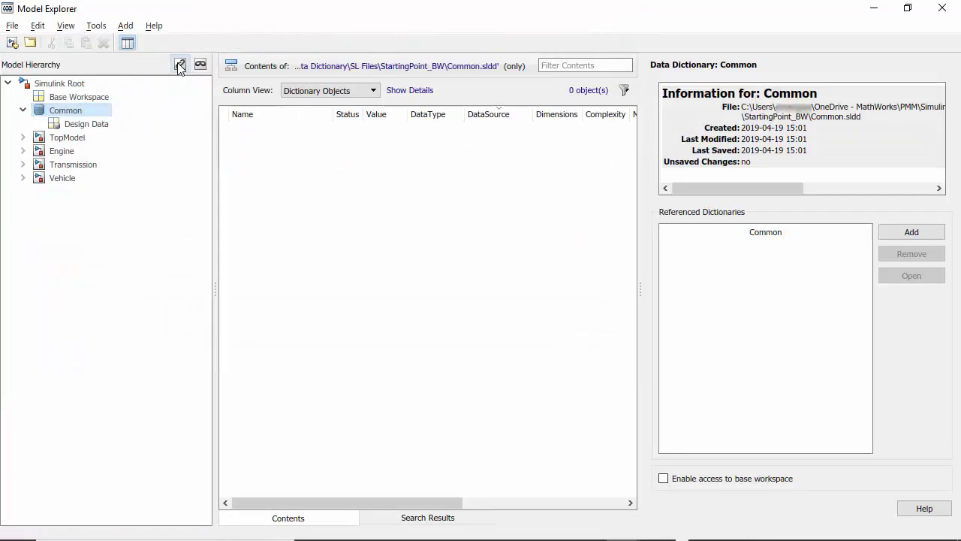
# Move Gravity_g, MagneticConstant_Mu0, NewtonianConst_G and StandardAtmosphere_ATM from the base workspace into Common's Design Data.
pyautogui.click(96, 98)
pyautogui.click(297, 195)
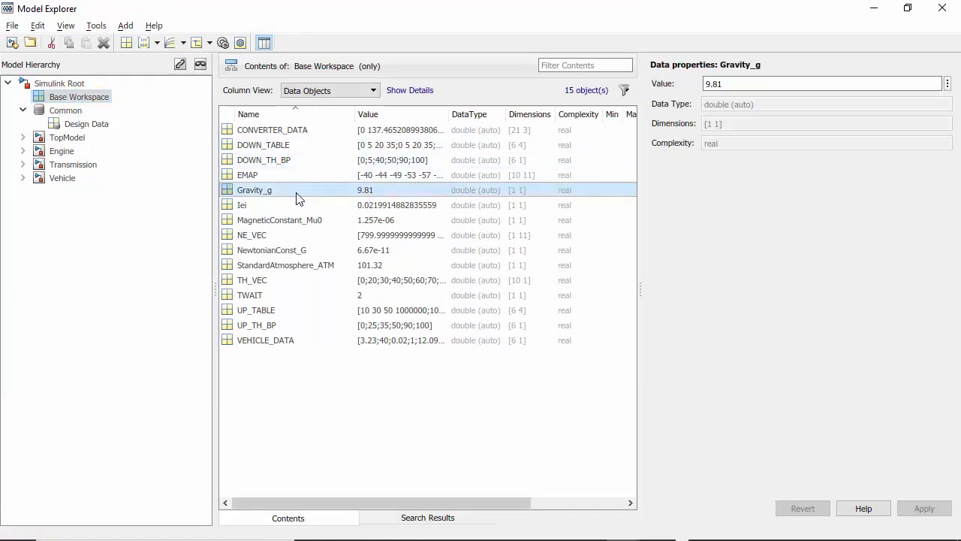
pyautogui.keyDown('ctrl'); pyautogui.click(309, 219); pyautogui.keyUp('ctrl')
pyautogui.keyDown('ctrl'); pyautogui.click(322, 250); pyautogui.keyUp('ctrl')
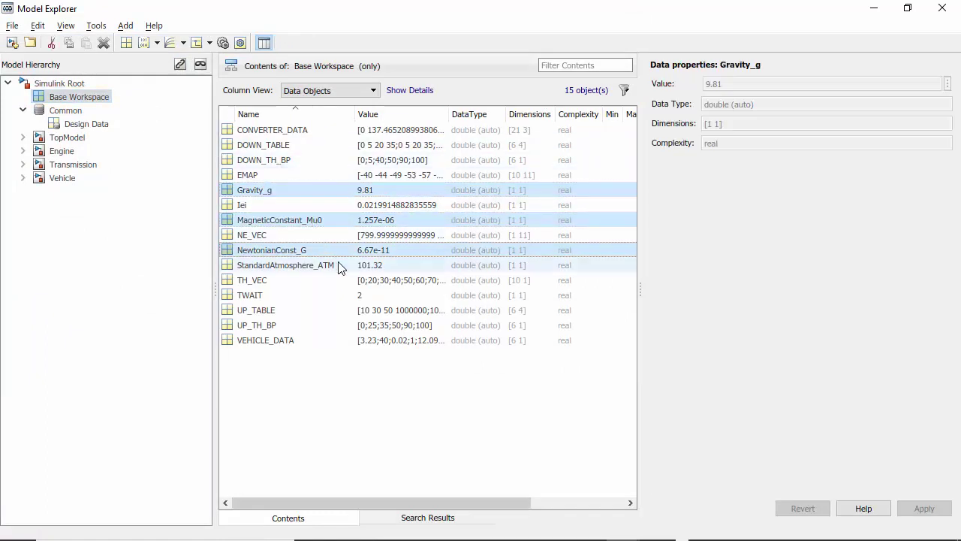
pyautogui.keyDown('ctrl'); pyautogui.click(340, 267); pyautogui.keyUp('ctrl')
pyautogui.moveTo(325, 250); pyautogui.dragTo(102, 128)
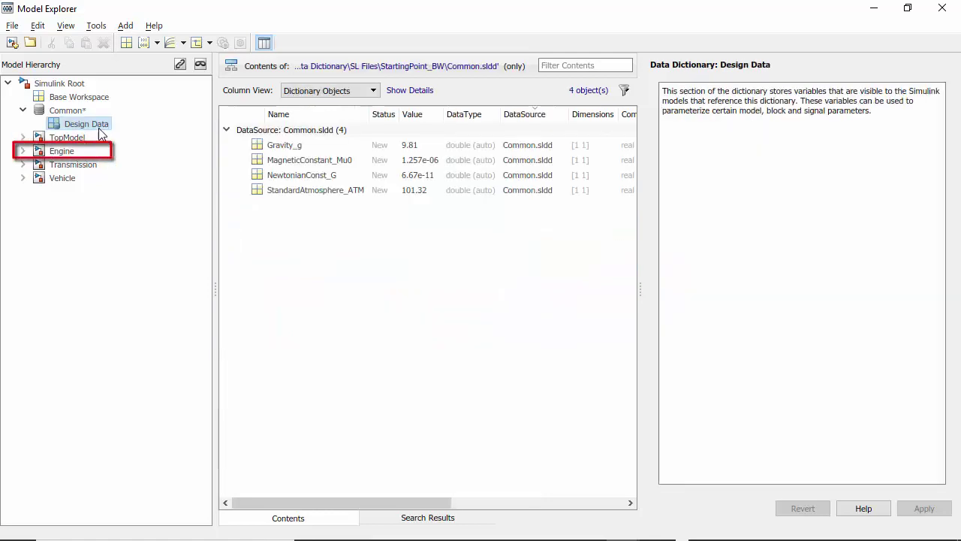
# Create Engine.sldd for the Engine model, add Common.sldd as a referenced dictionary, and save.
pyautogui.click(83, 152)
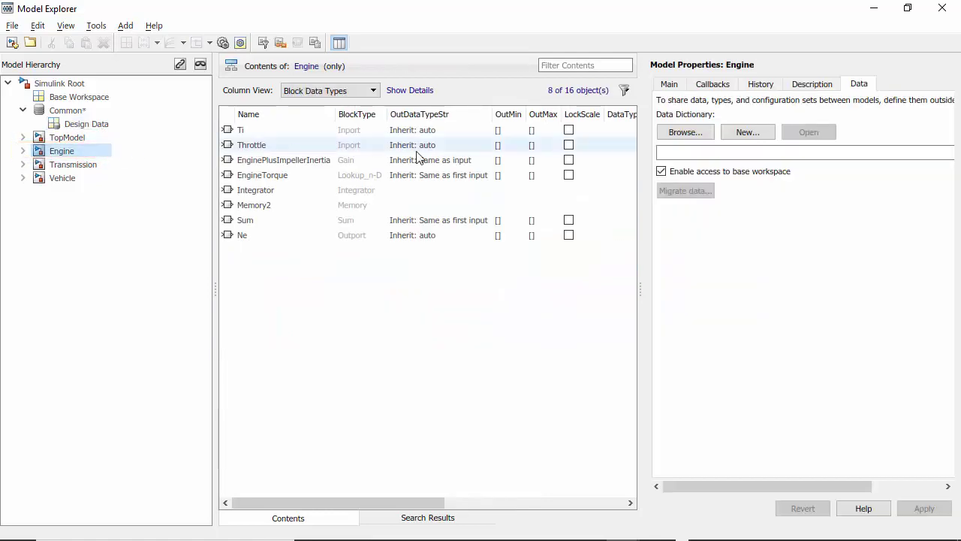
pyautogui.click(757, 139)
pyautogui.write('Engine')
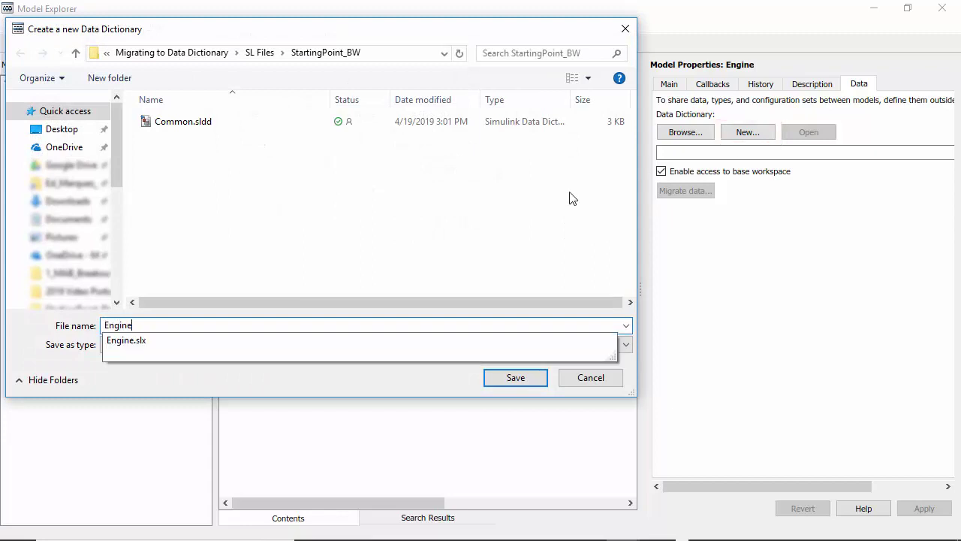
pyautogui.click(527, 382)
pyautogui.click(938, 238)
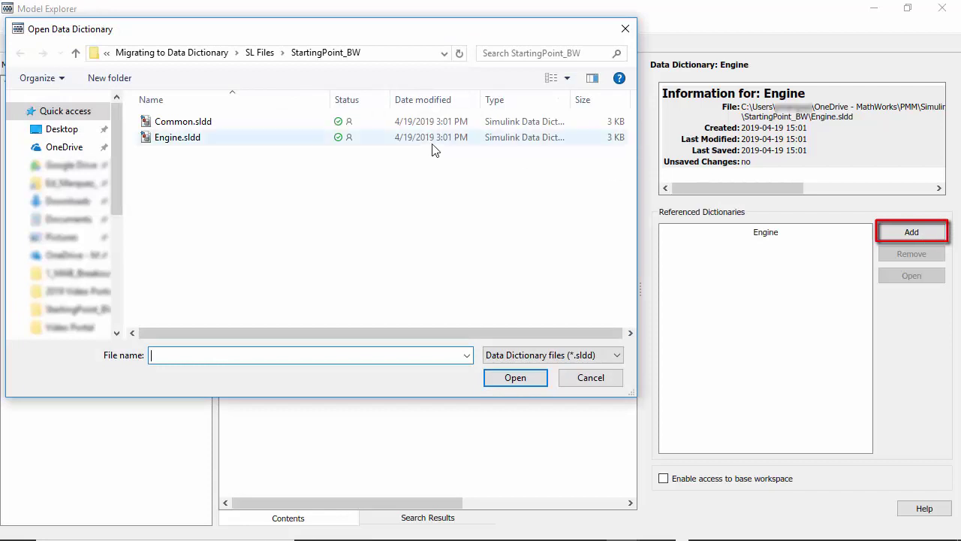
pyautogui.click(260, 123)
pyautogui.click(534, 379)
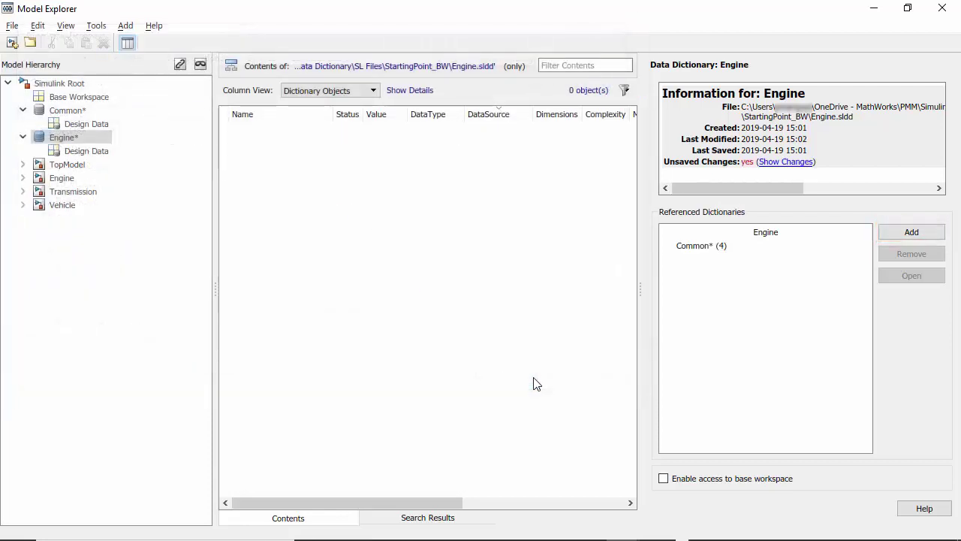
pyautogui.hotkey('ctrl', 's')
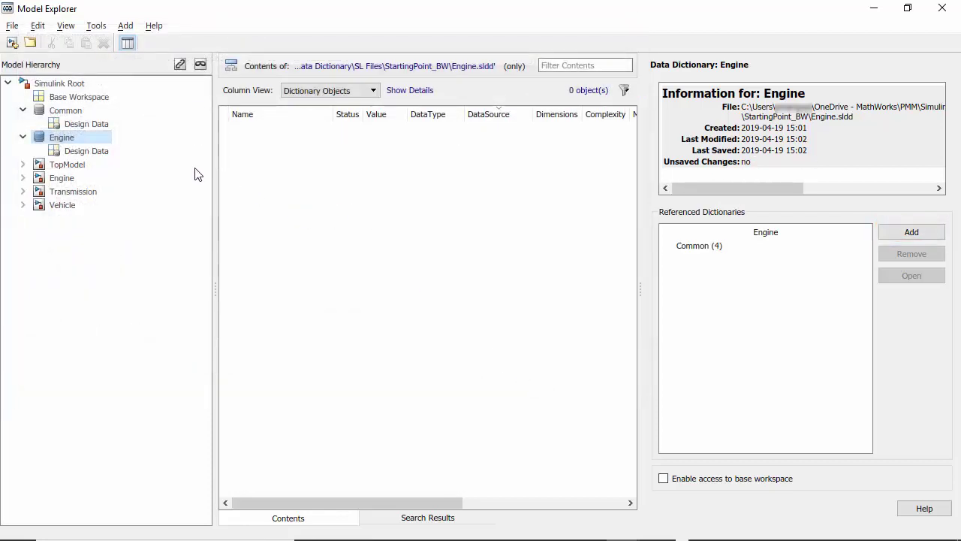
# Migrate Engine's referenced variables into Engine.sldd.
pyautogui.click(84, 177)
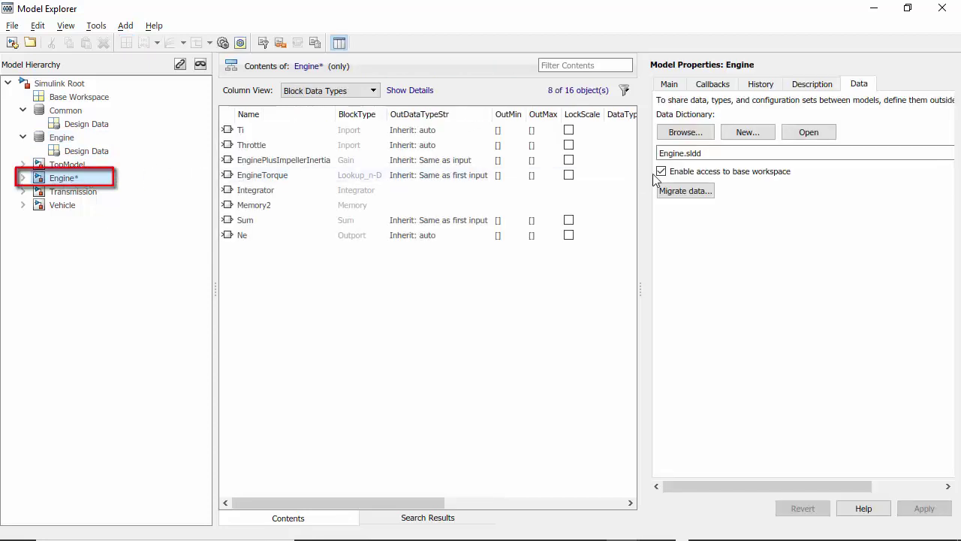
pyautogui.click(706, 191)
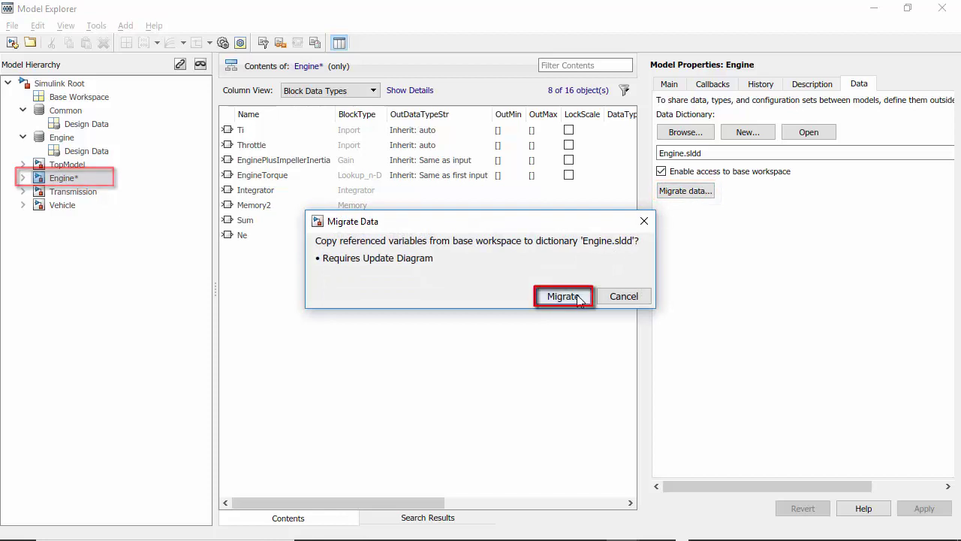
pyautogui.click(577, 295)
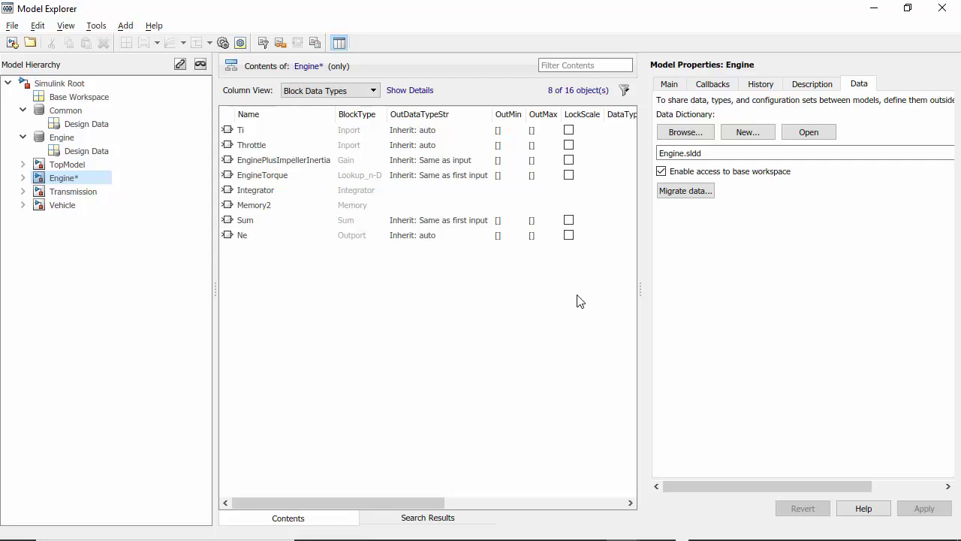
# Empty TopModel's PreLoadFcn callback so it no longer loads data.mat, then apply and close.
pyautogui.click(874, 9)
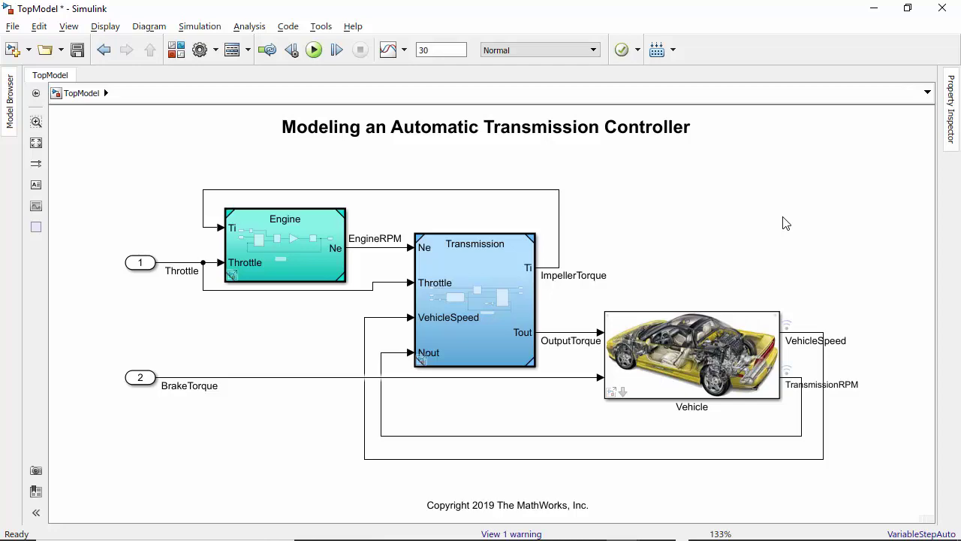
pyautogui.hotkey('ctrl', 'e')
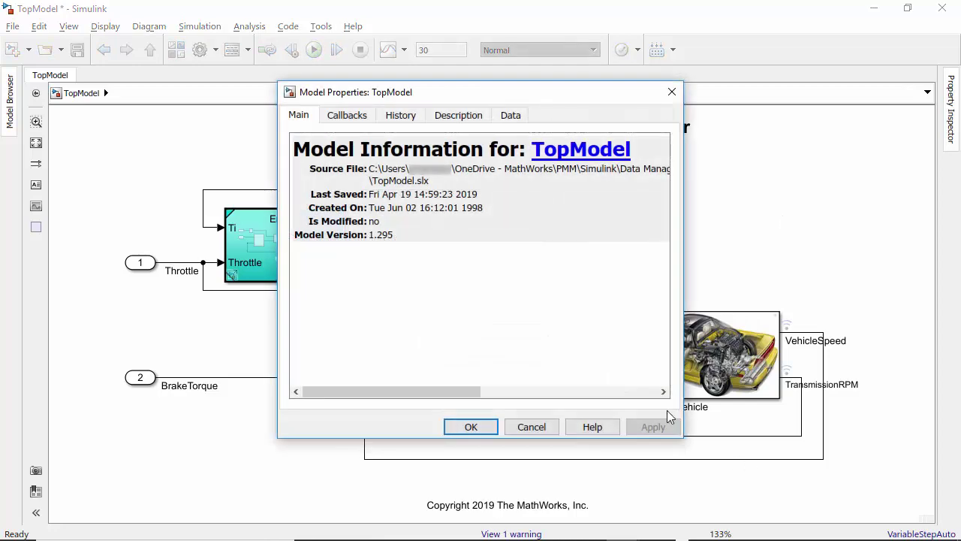
pyautogui.click(352, 116)
pyautogui.click(495, 165)
pyautogui.hotkey('ctrl', 'a')
pyautogui.press('Delete')
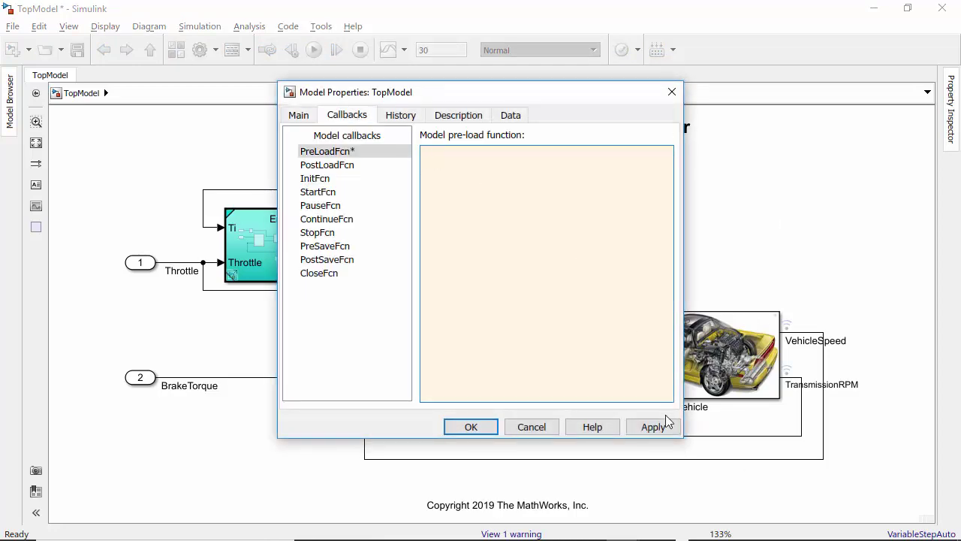
pyautogui.click(653, 427)
pyautogui.click(493, 427)
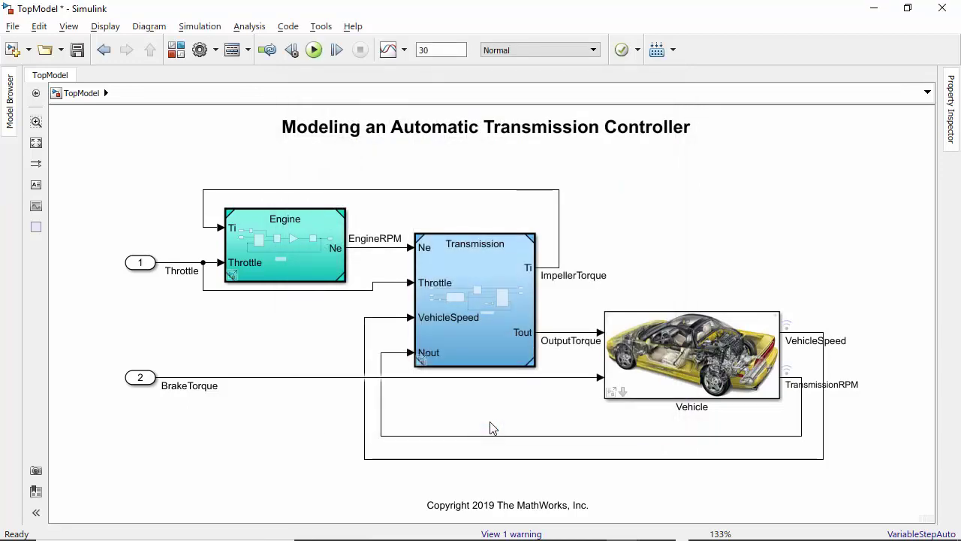
# Reopen Model Explorer and inspect the Transmission and Vehicle models.
pyautogui.click(235, 50)
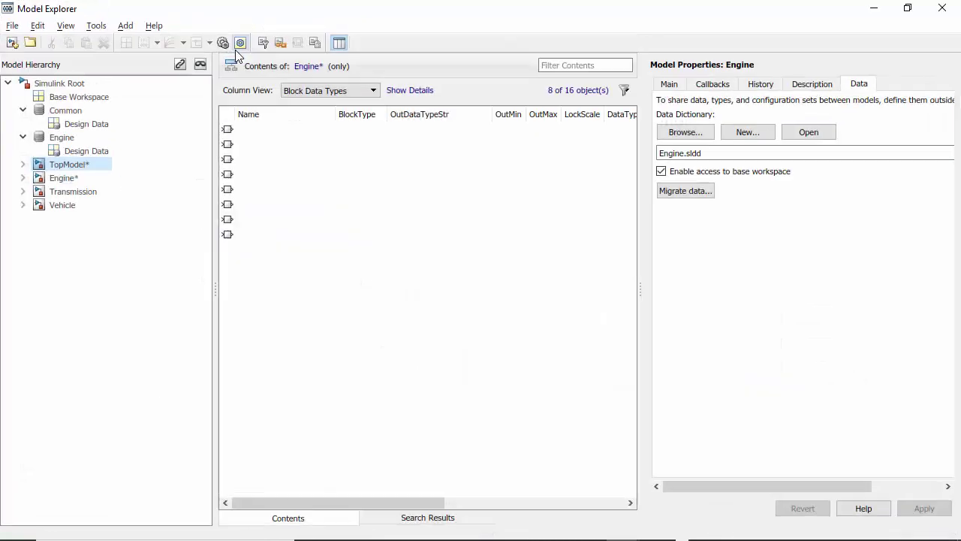
pyautogui.click(101, 193)
pyautogui.click(100, 206)
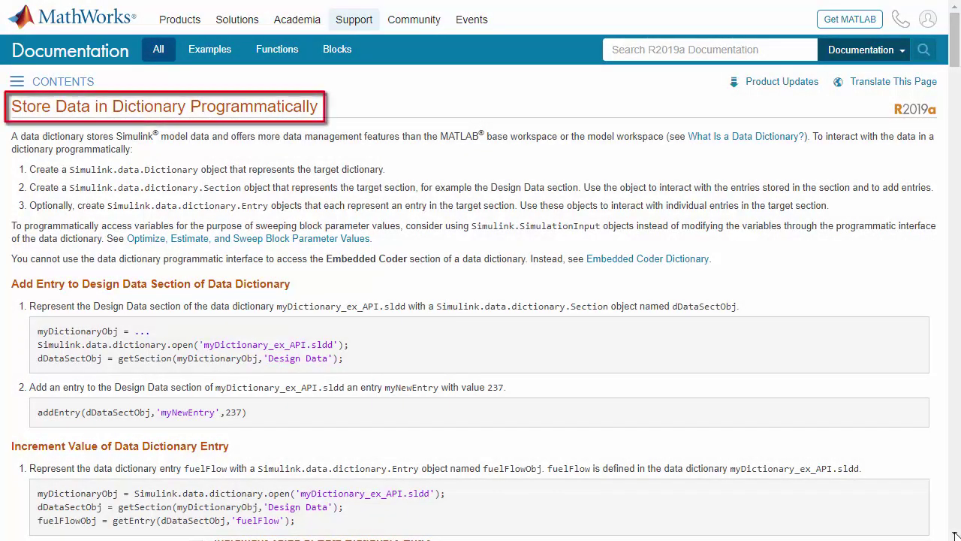
pyautogui.scroll(-9, 955, 534)
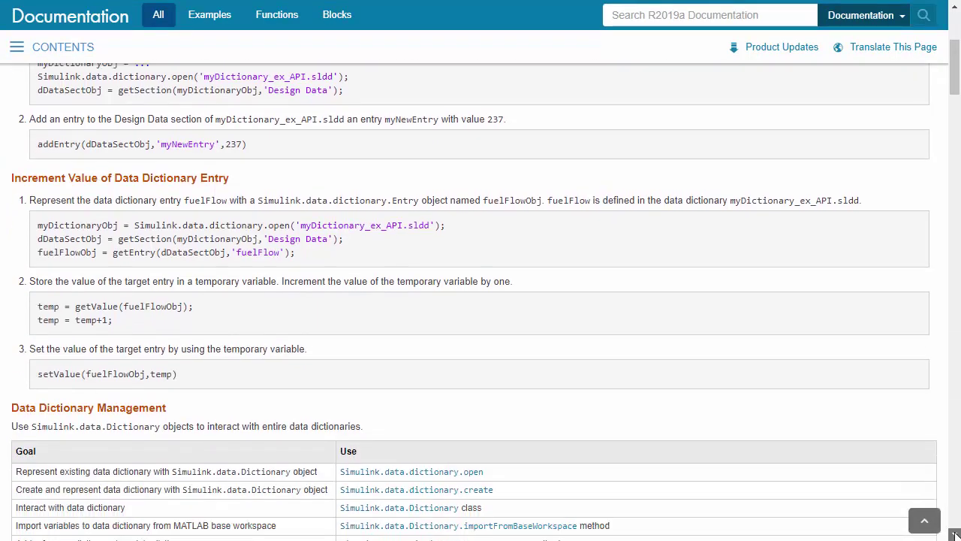
pyautogui.scroll(-1, 955, 533)
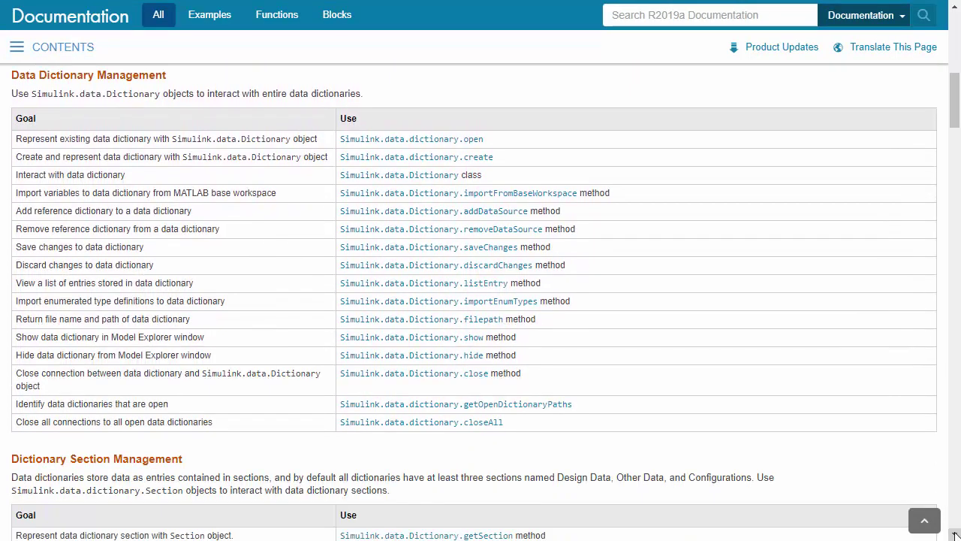